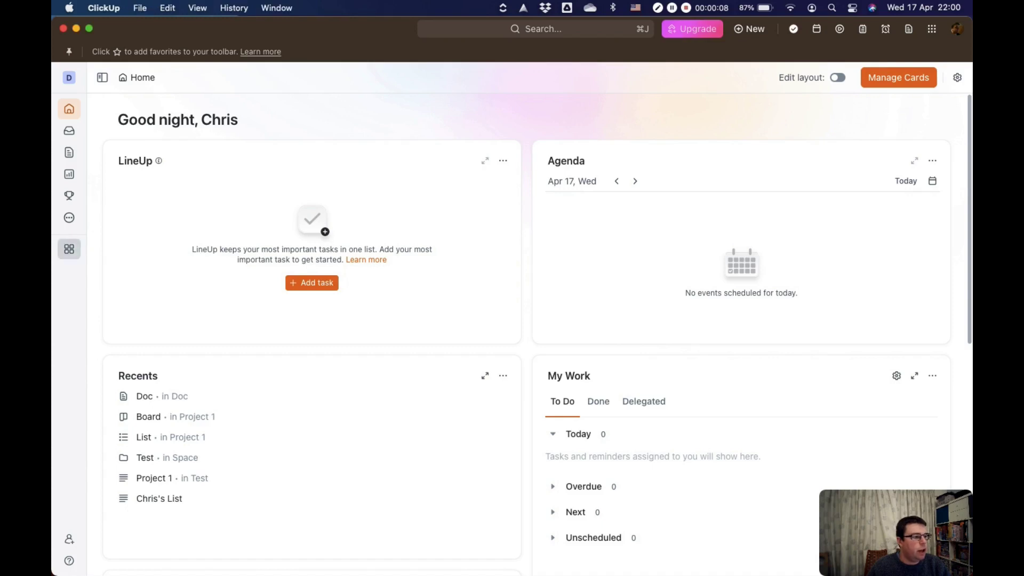
# - Close the Spaces panel, expand the full sidebar with the q shortcut, and start a new Space
pyautogui.click(69, 249)
pyautogui.press('Escape')
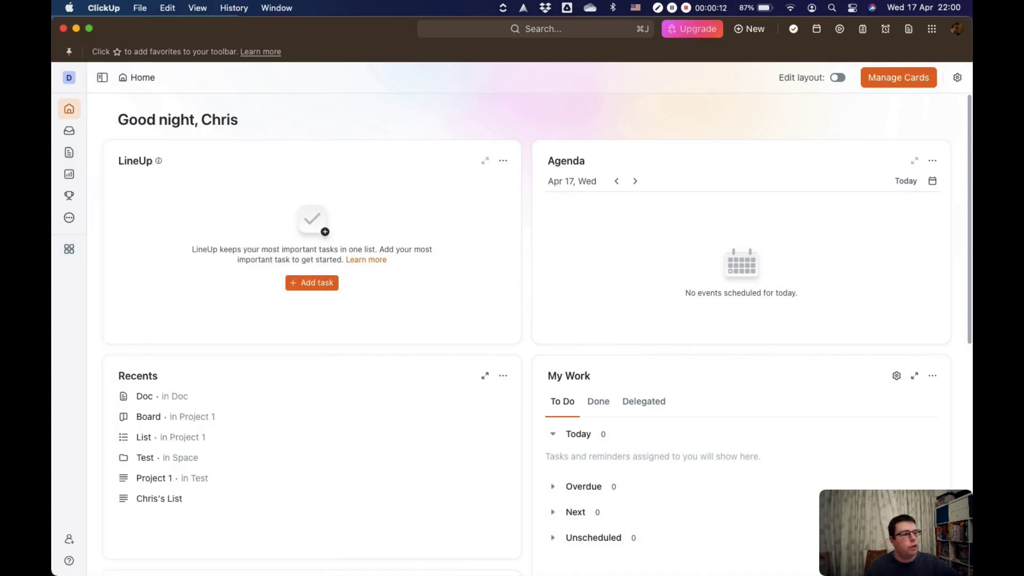
pyautogui.press('q')
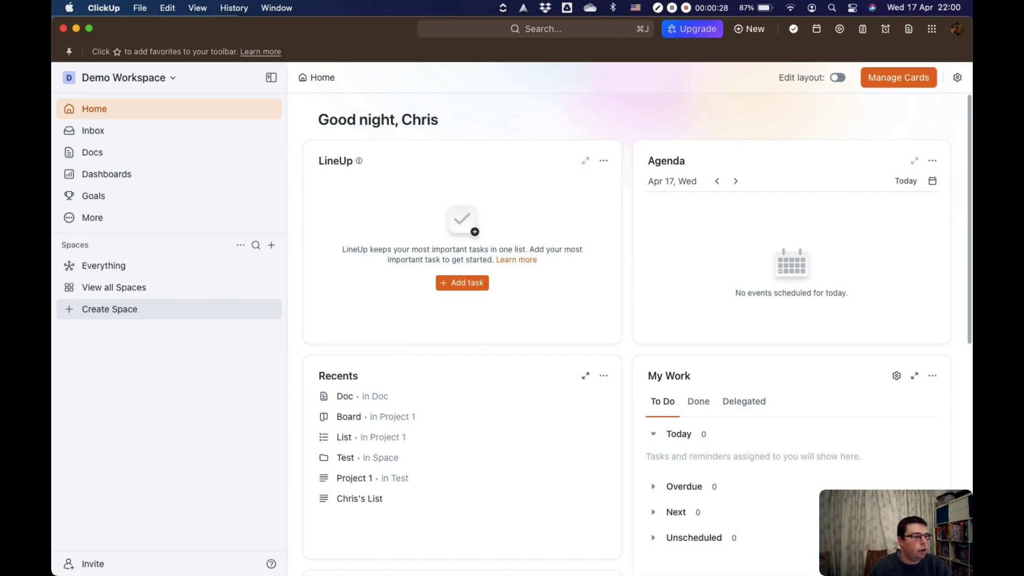
pyautogui.click(110, 309)
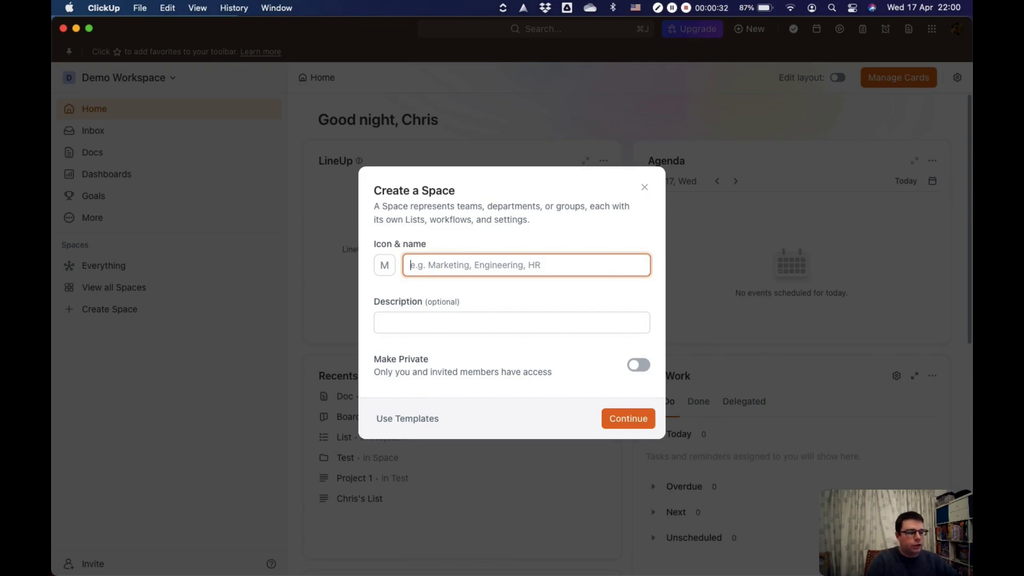
# - Name the new space 'Personal' and give it the description 'For all my stuff'
pyautogui.write('Personal')
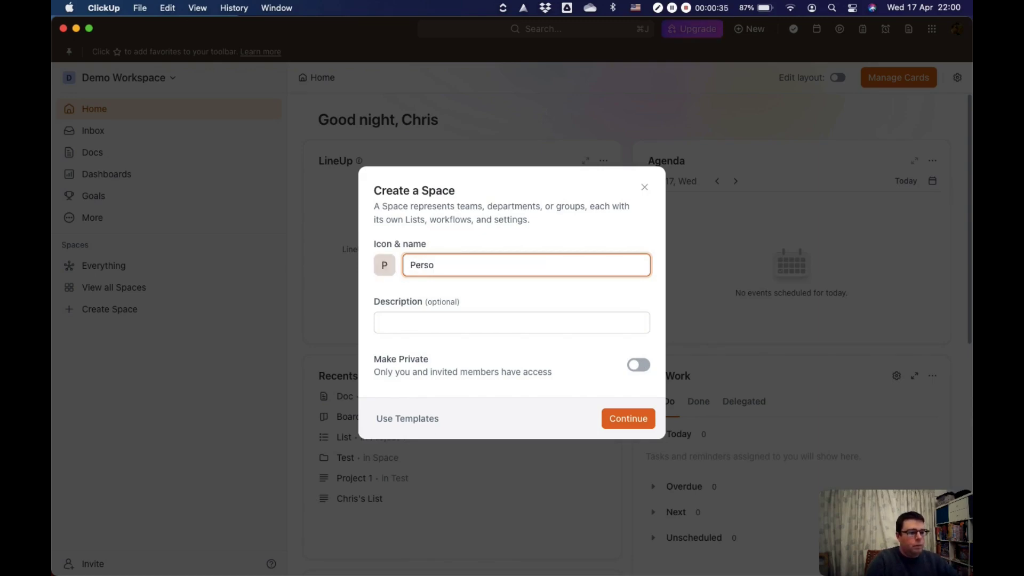
pyautogui.click(512, 322)
pyautogui.write('For all my stuff')
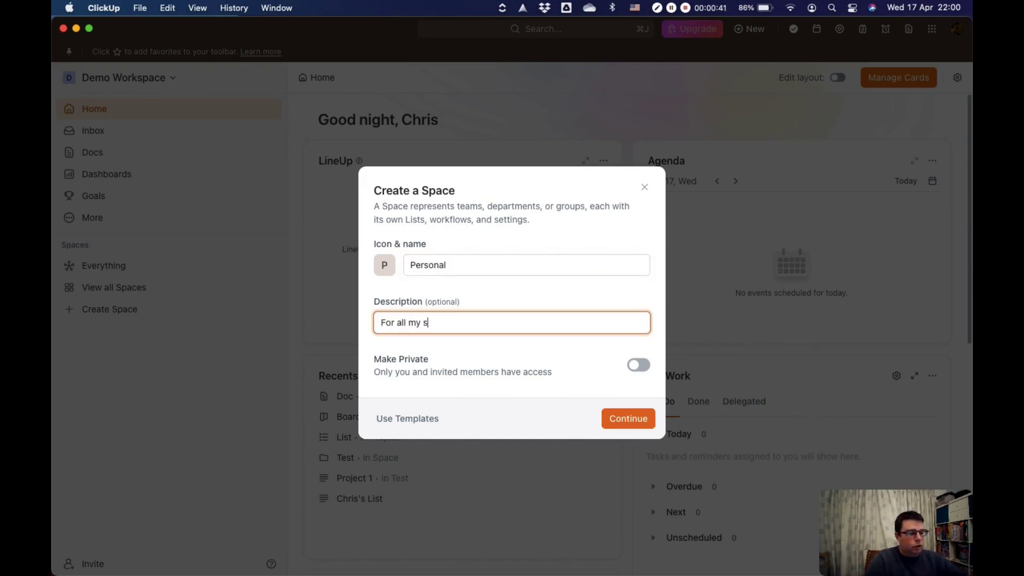
pyautogui.press('BackSpace')
pyautogui.press('BackSpace')
pyautogui.write('ff')
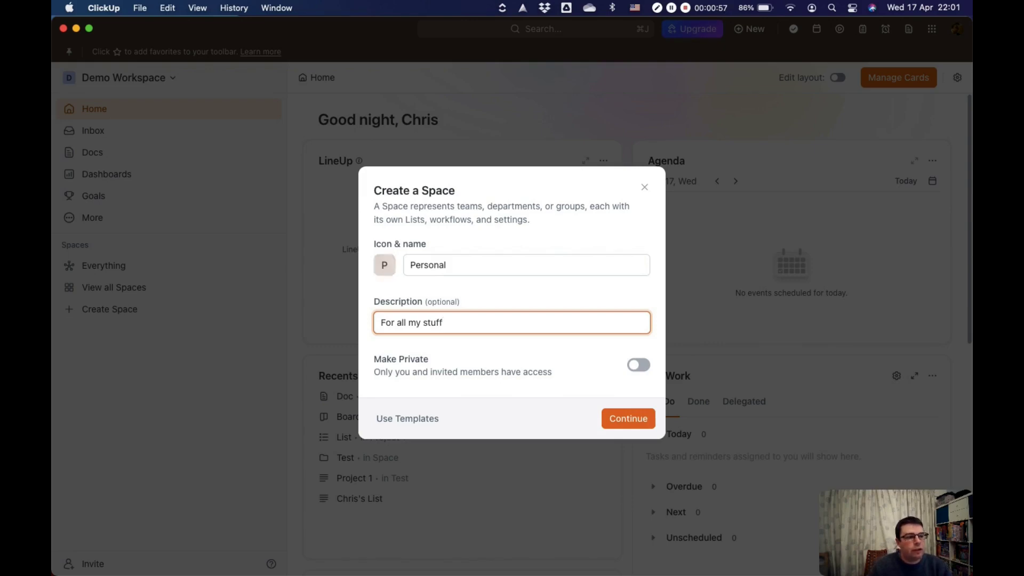
# - Give the Personal space a yellow colour and a person avatar icon, then continue
pyautogui.click(385, 265)
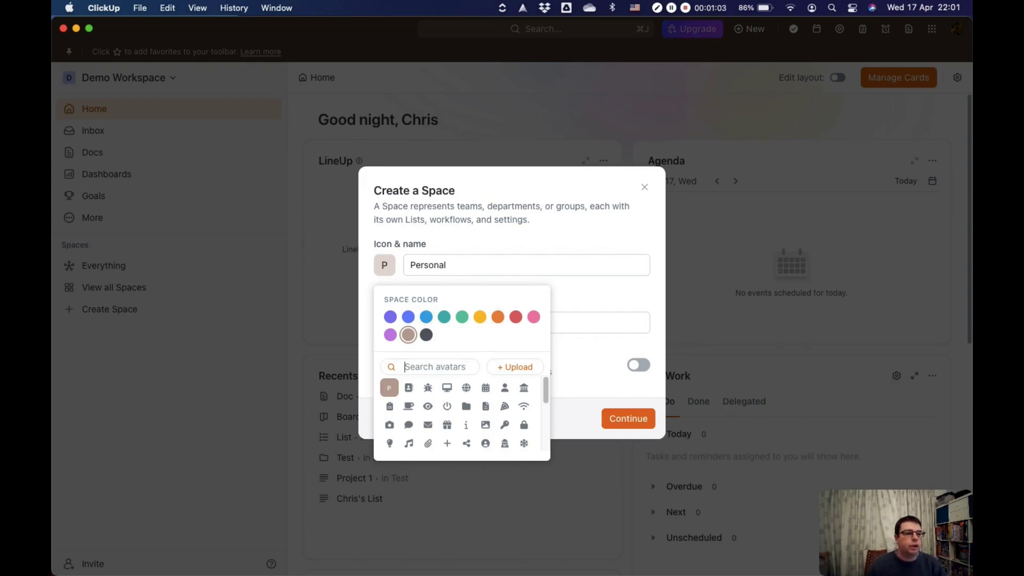
pyautogui.click(480, 317)
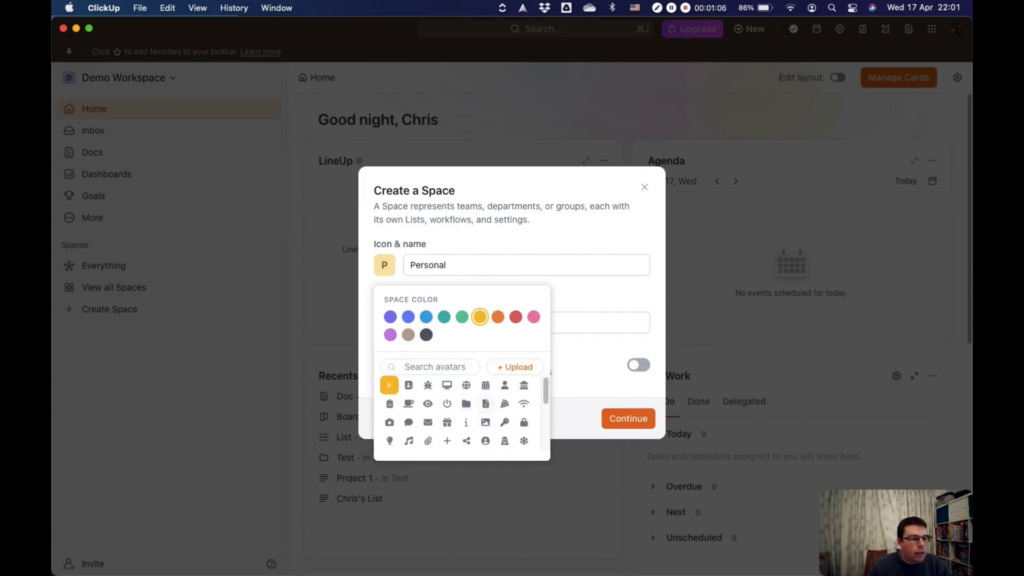
pyautogui.scroll(-2, 505, 415)
pyautogui.scroll(-3, 505, 414)
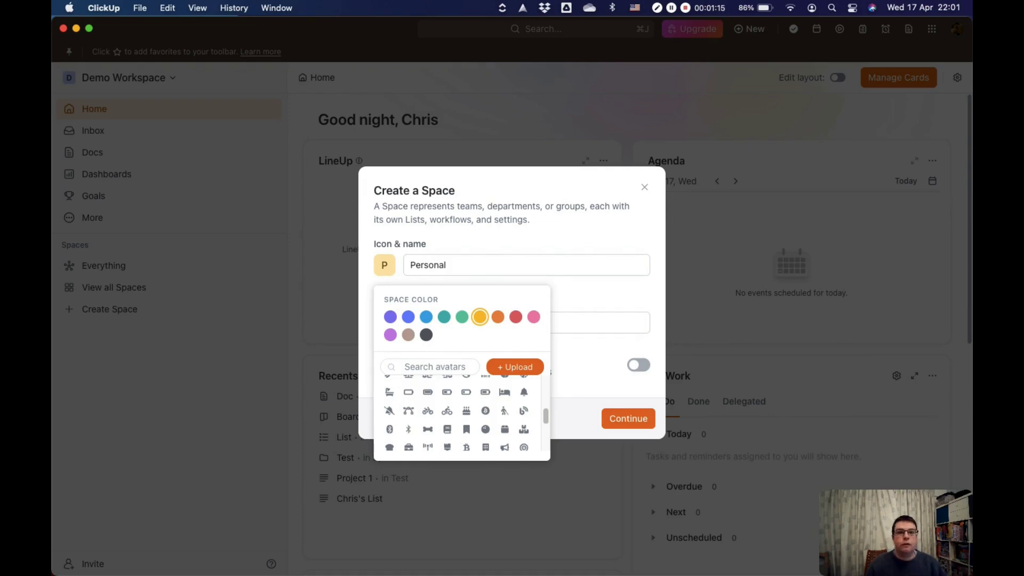
pyautogui.scroll(5, 505, 430)
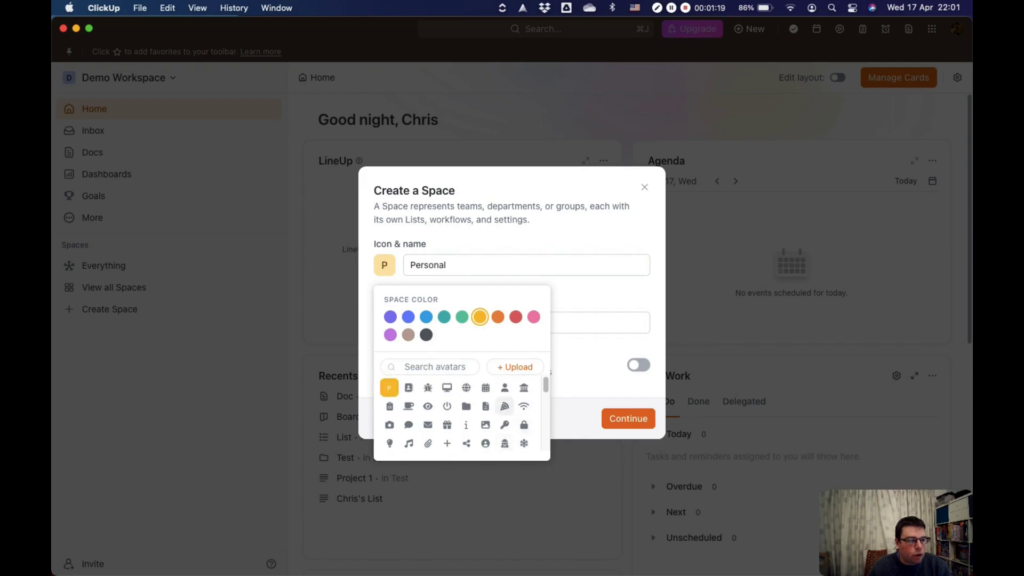
pyautogui.click(504, 387)
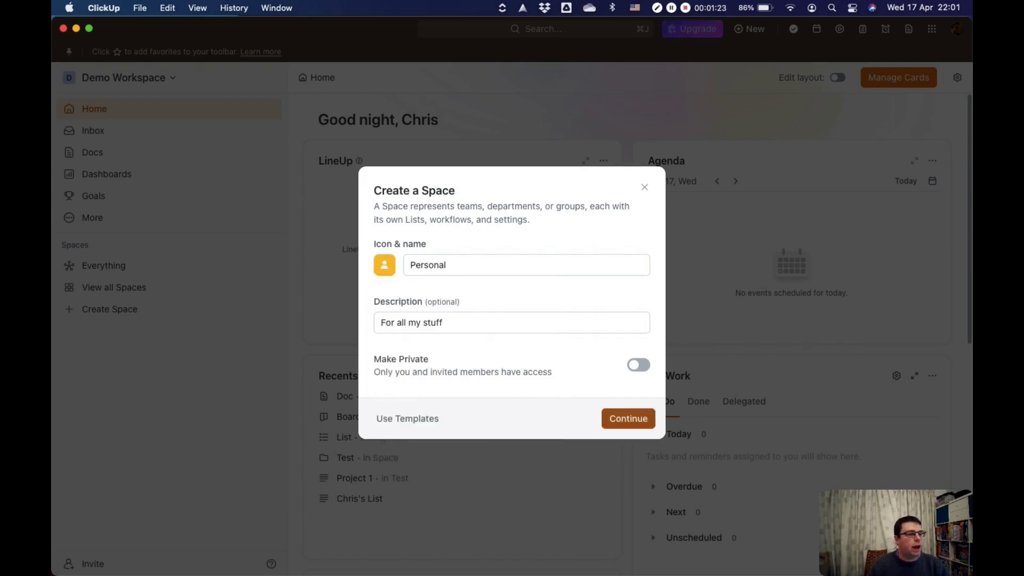
pyautogui.press('Return')
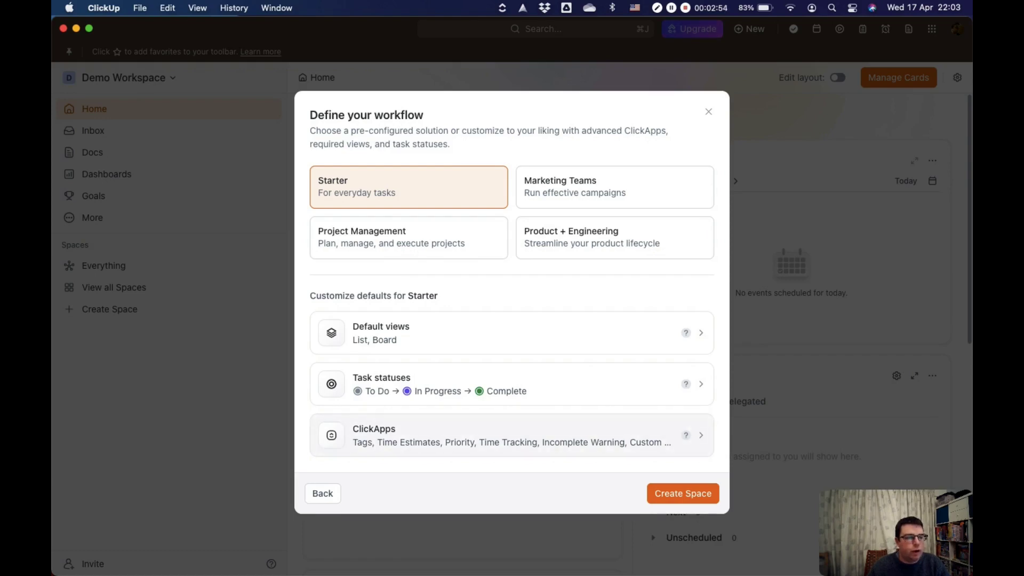
# - Keep the Starter workflow, review the ClickApps, and create the Personal space
pyautogui.click(539, 435)
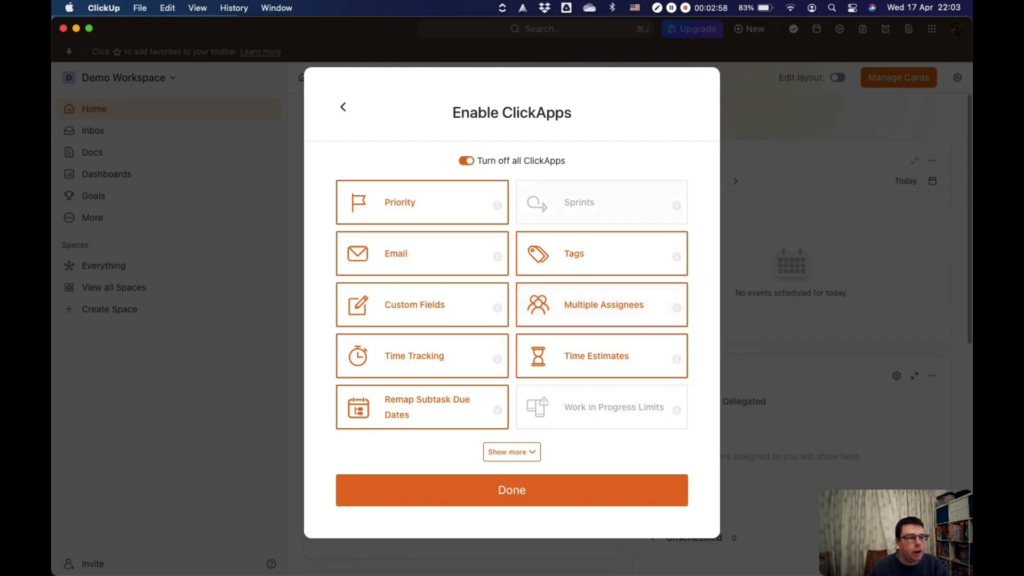
pyautogui.click(512, 490)
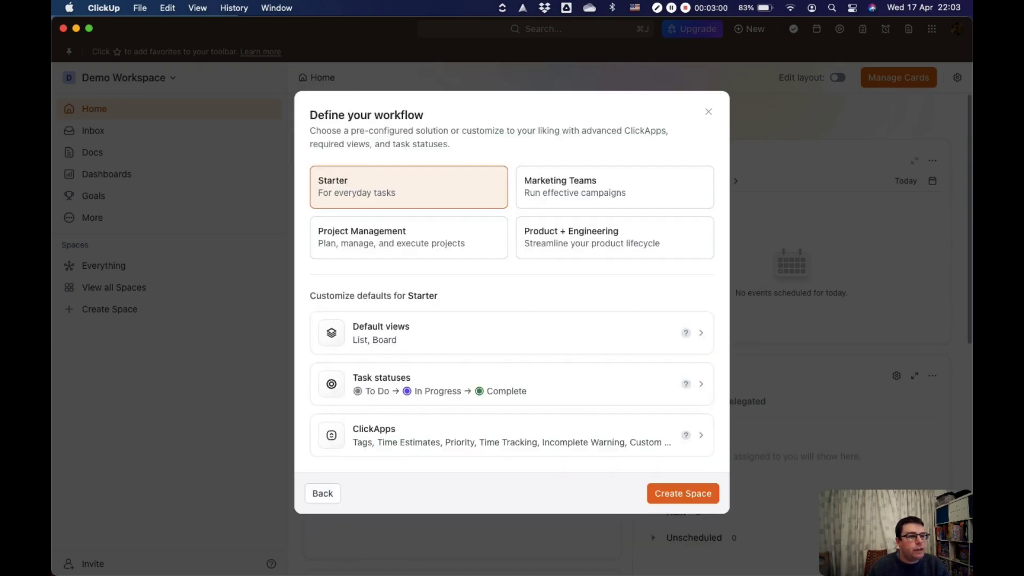
pyautogui.click(682, 494)
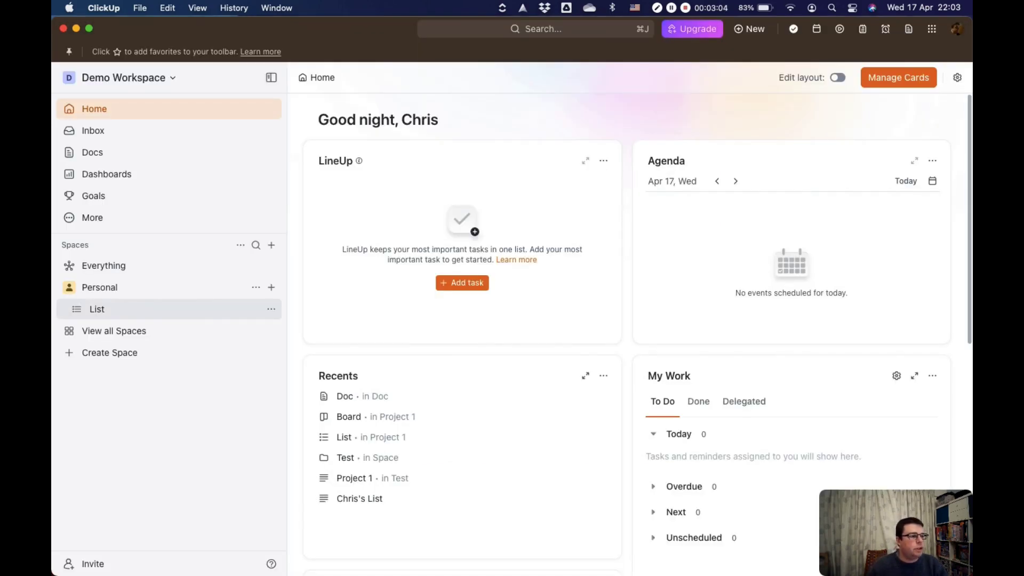
# - Collapse the Content Creation, Work and Personal spaces, then show the Personal space's Overview
pyautogui.click(97, 309)
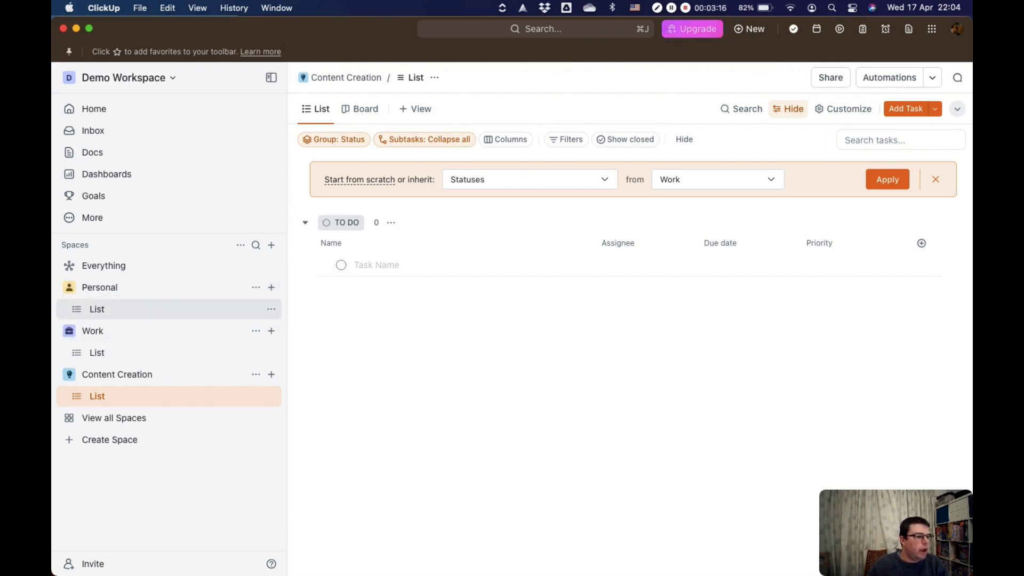
pyautogui.click(68, 374)
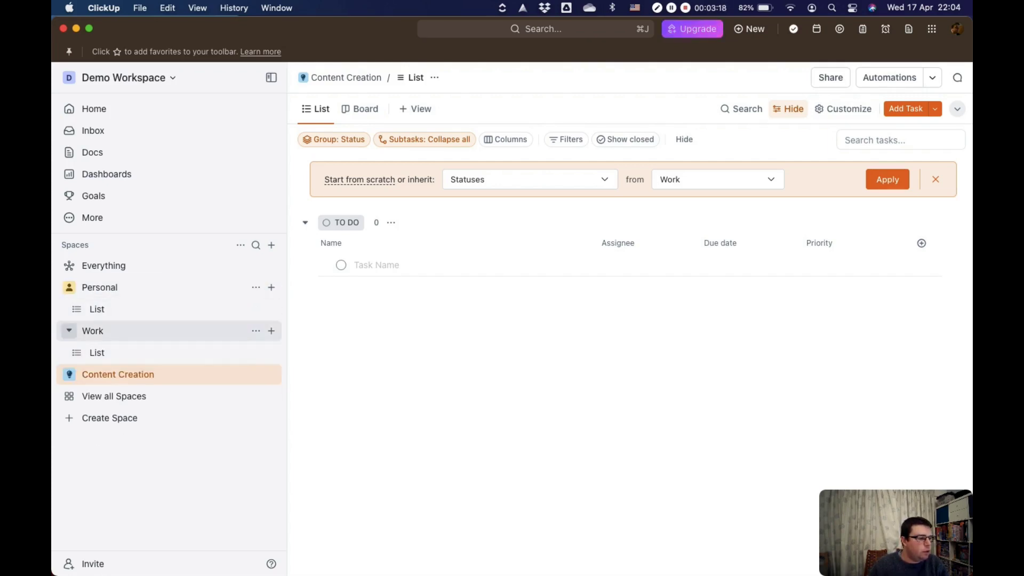
pyautogui.click(69, 331)
pyautogui.click(69, 288)
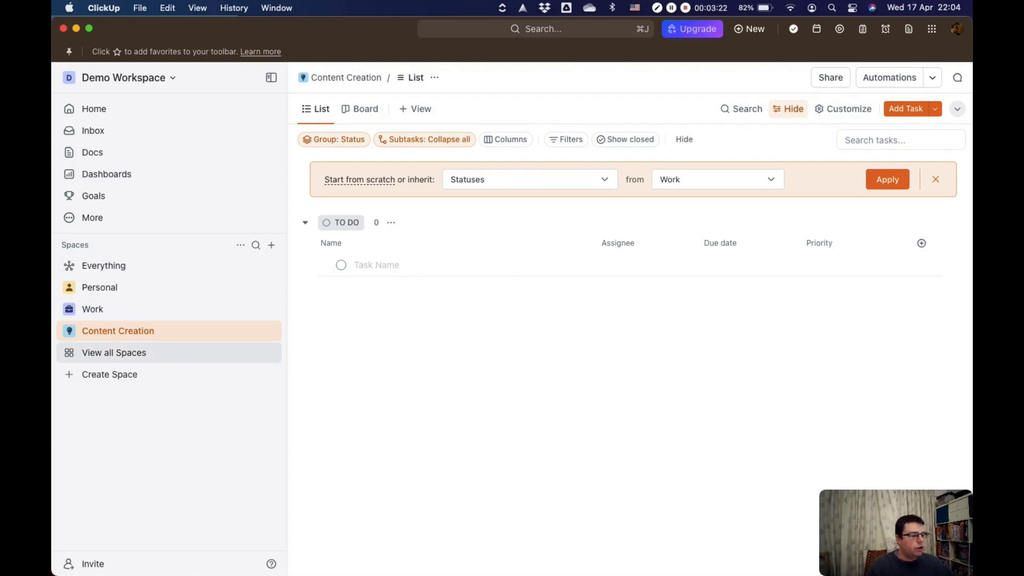
pyautogui.press('super+backslash')
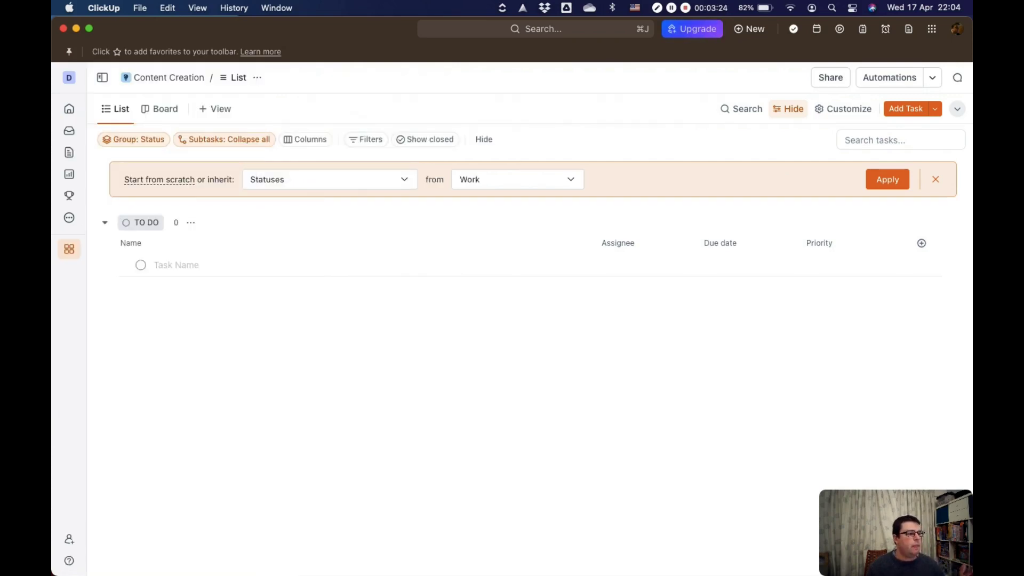
pyautogui.moveTo(69, 249)
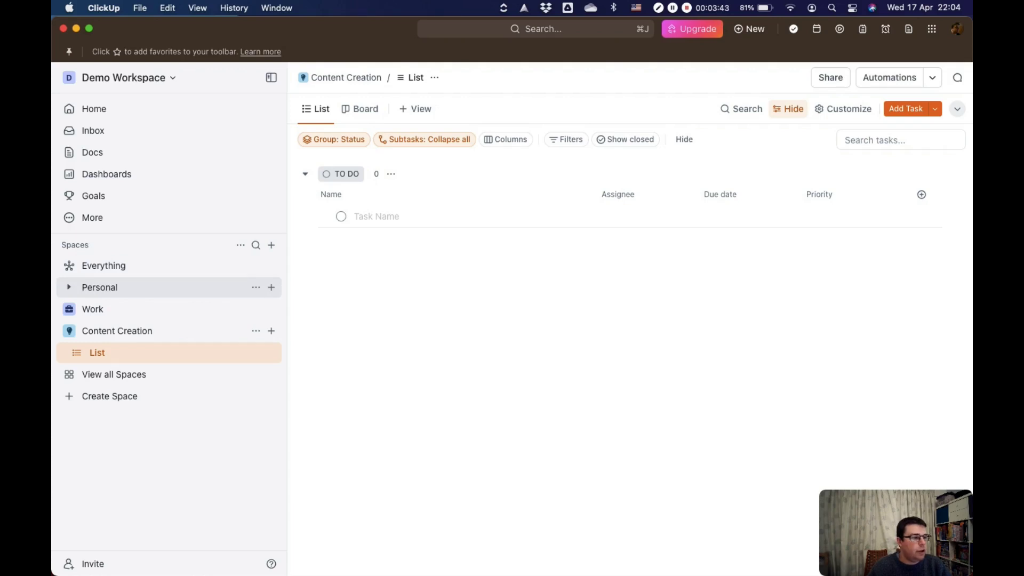
pyautogui.click(100, 287)
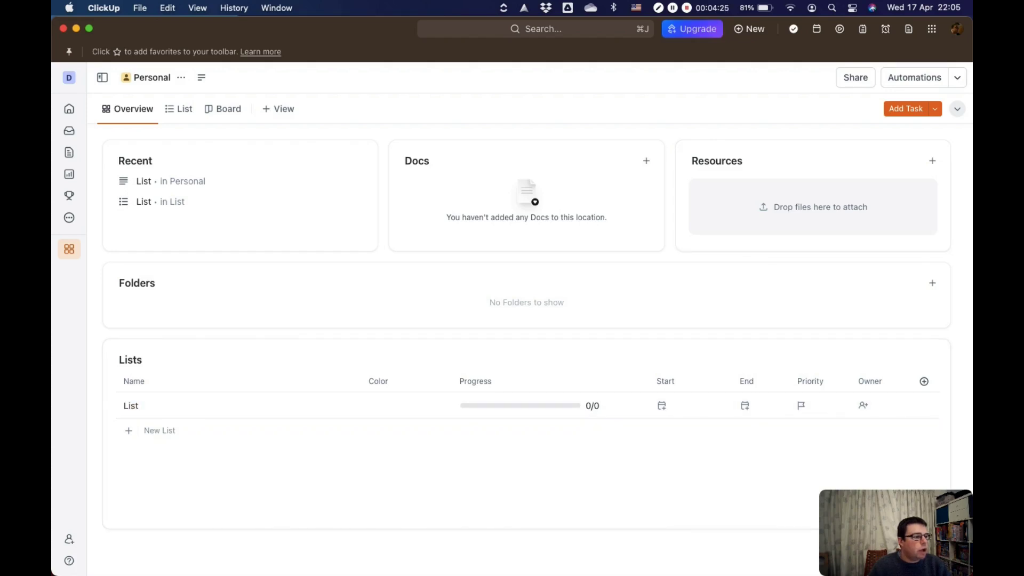
# - Create a folder named 'Folder' inside the Personal space
pyautogui.click(69, 249)
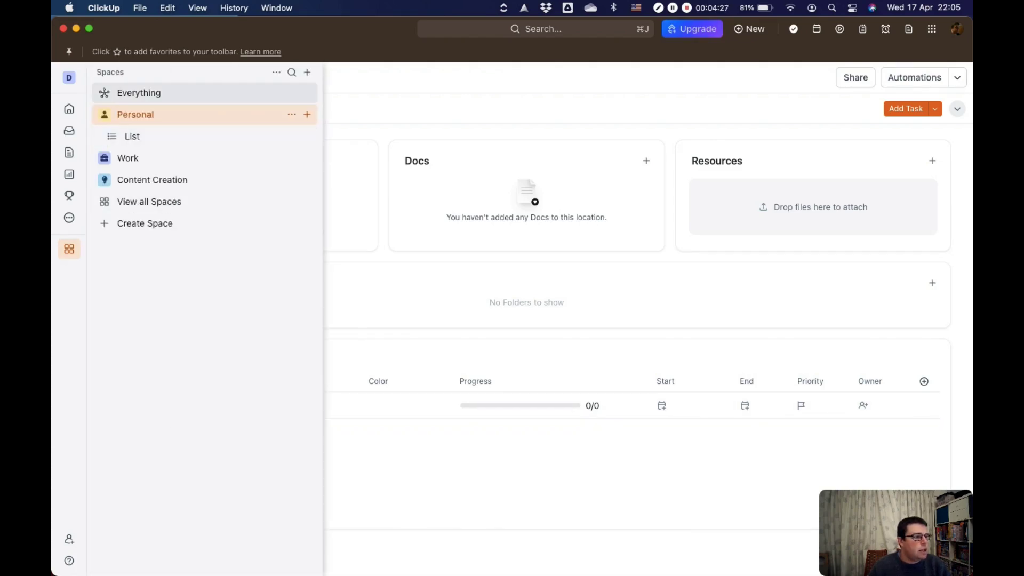
pyautogui.click(307, 114)
pyautogui.click(341, 224)
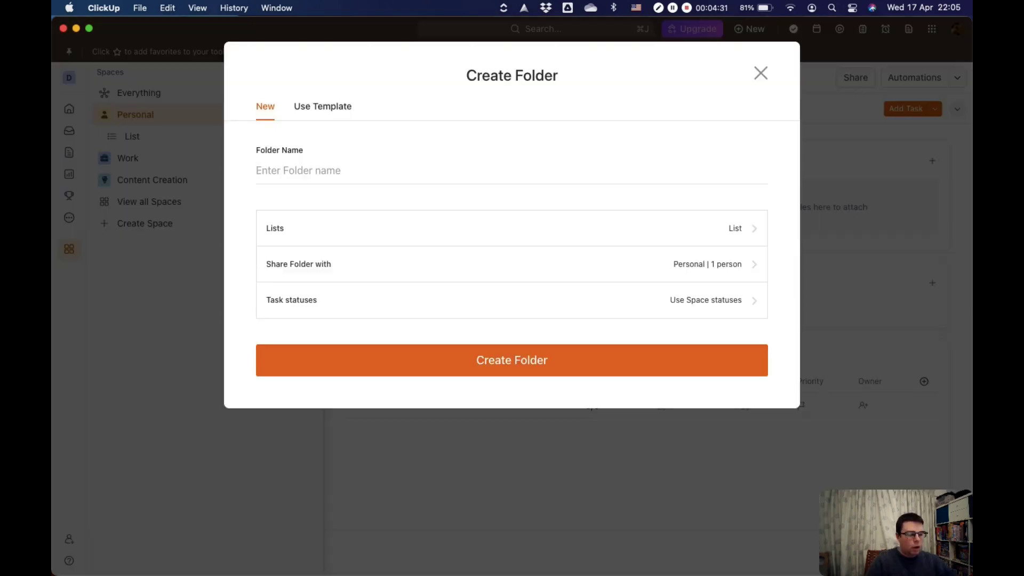
pyautogui.write('Folder')
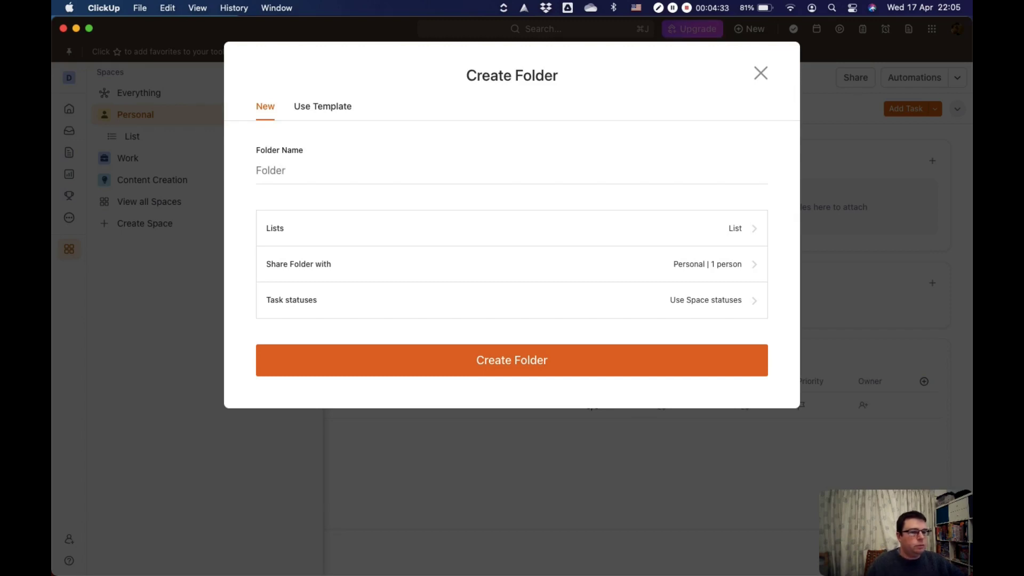
pyautogui.press('Return')
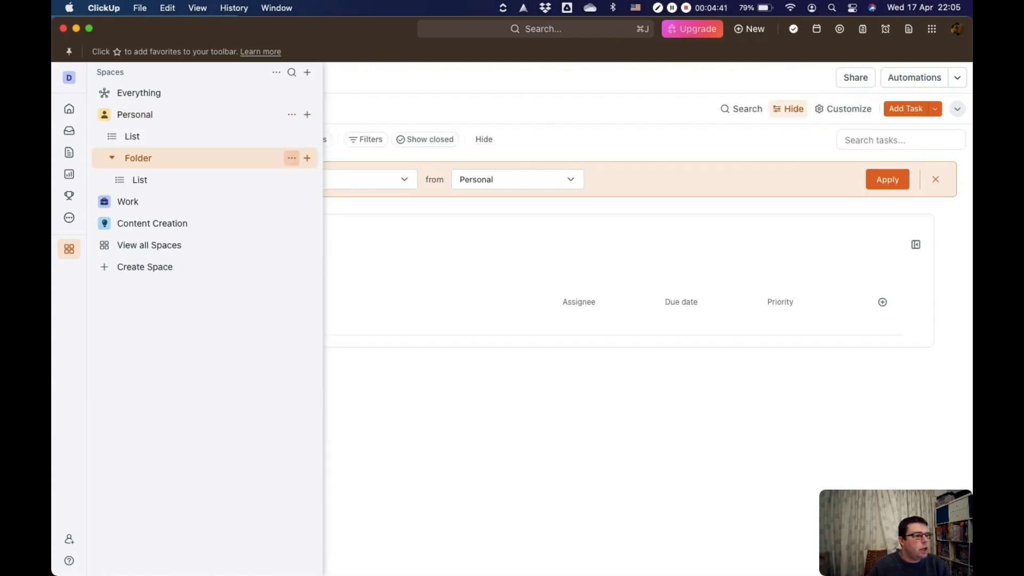
pyautogui.click(292, 158)
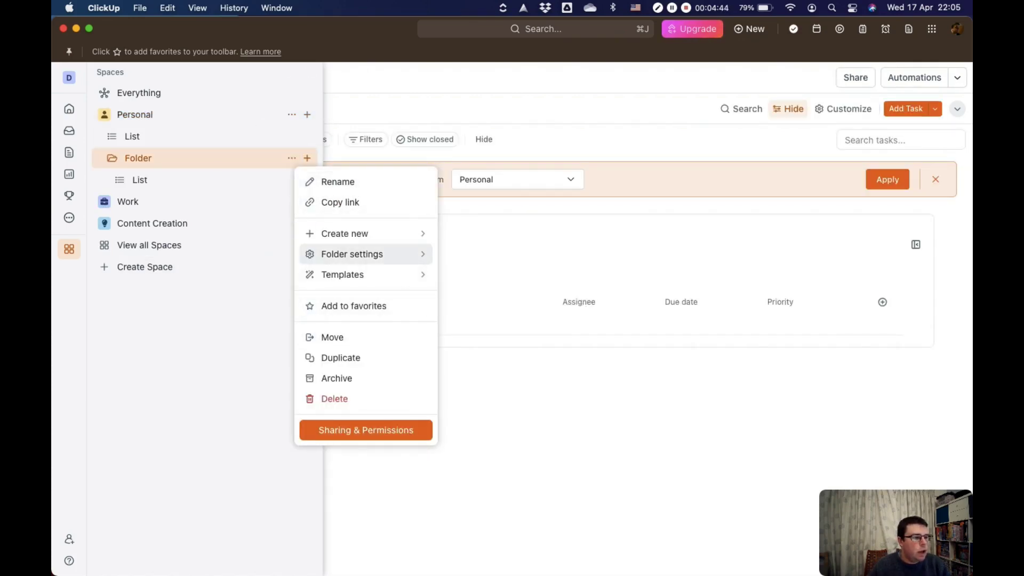
# - Add a blue colour status named BLUE to the Folder's colour options and save it
pyautogui.moveTo(352, 253)
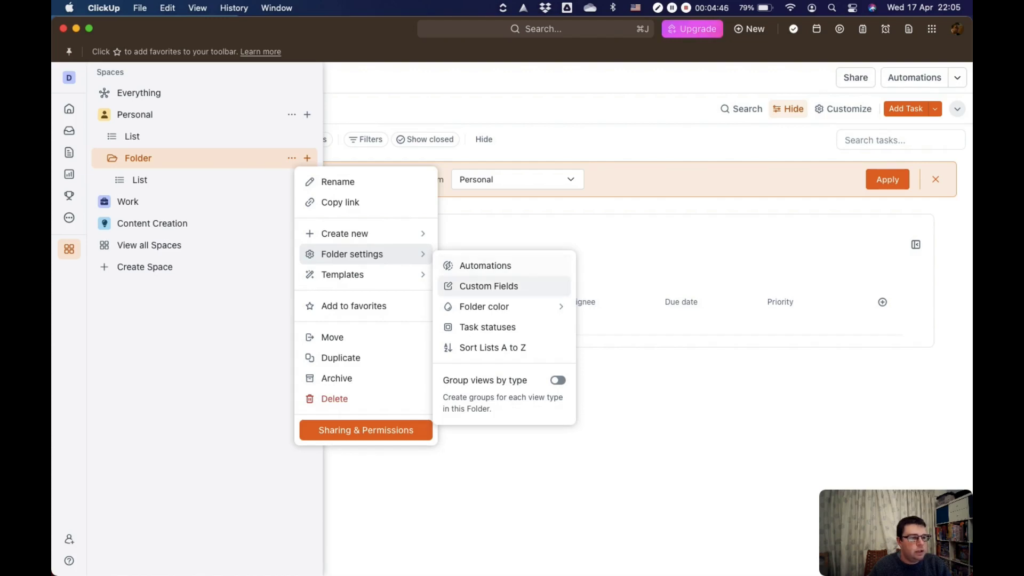
pyautogui.moveTo(534, 306)
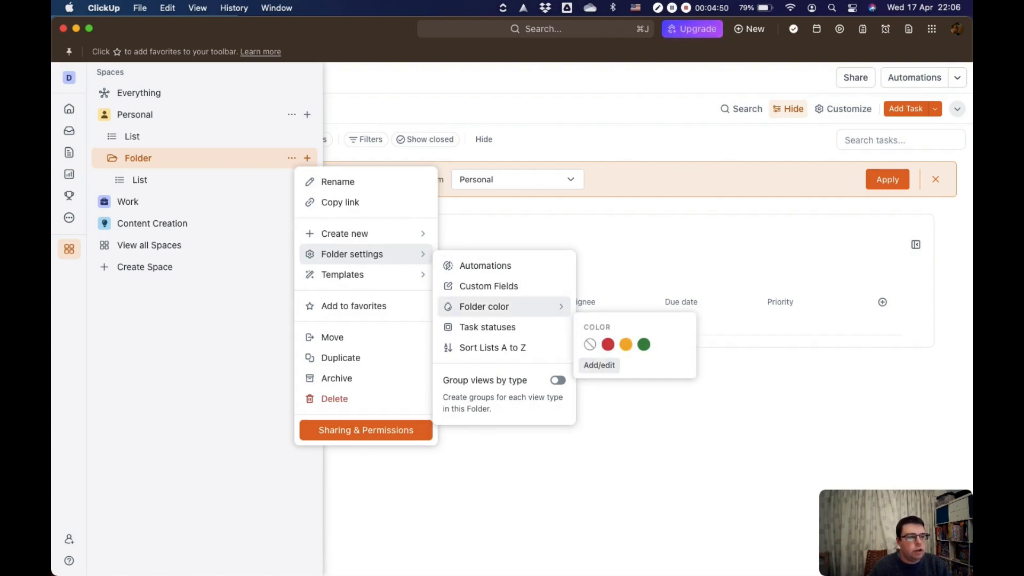
pyautogui.click(598, 364)
pyautogui.click(450, 230)
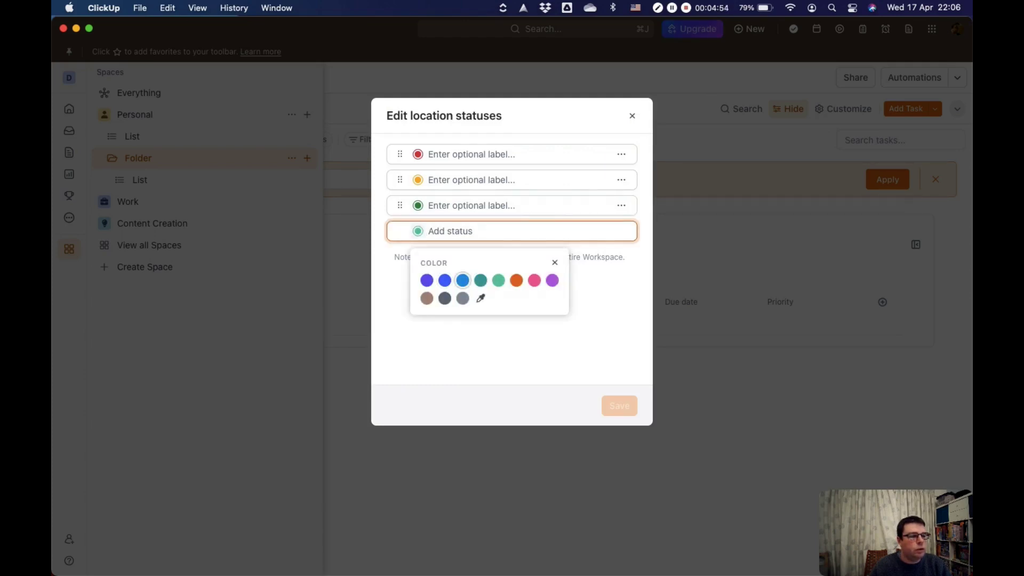
pyautogui.click(462, 280)
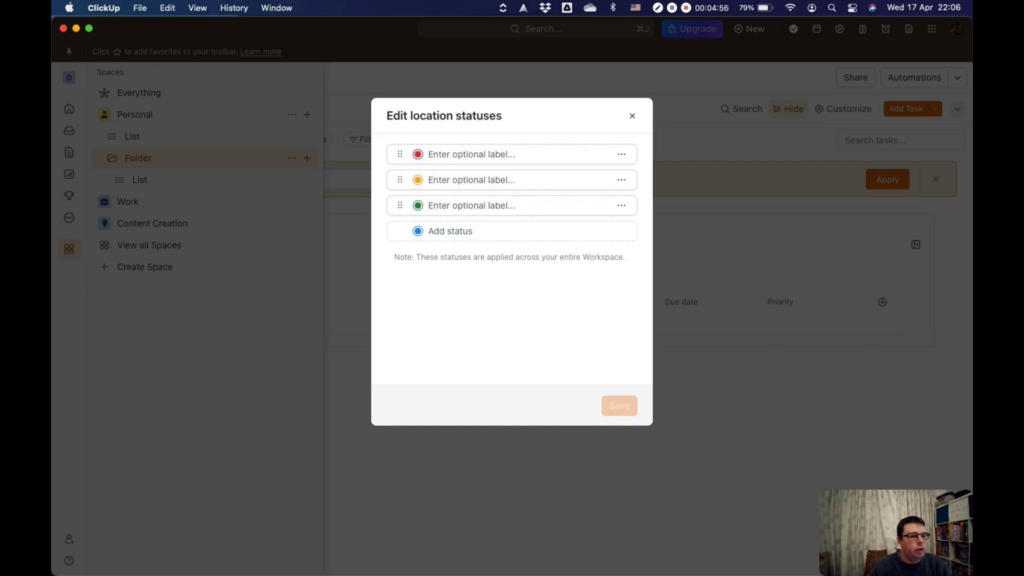
pyautogui.write('BLUE')
pyautogui.press('Return')
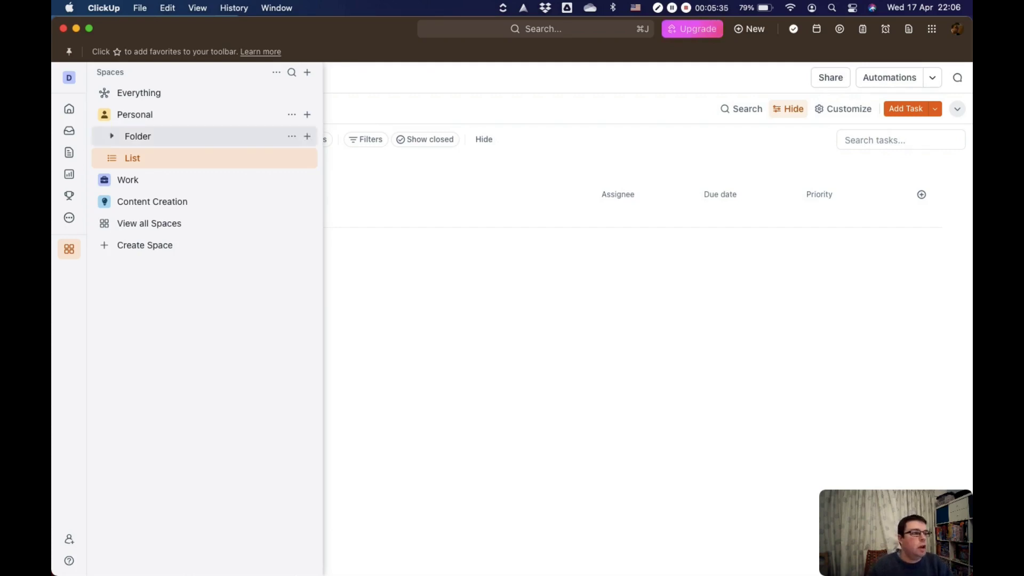
# - Open the Folder and apply its inherited statuses to List 2
pyautogui.click(137, 136)
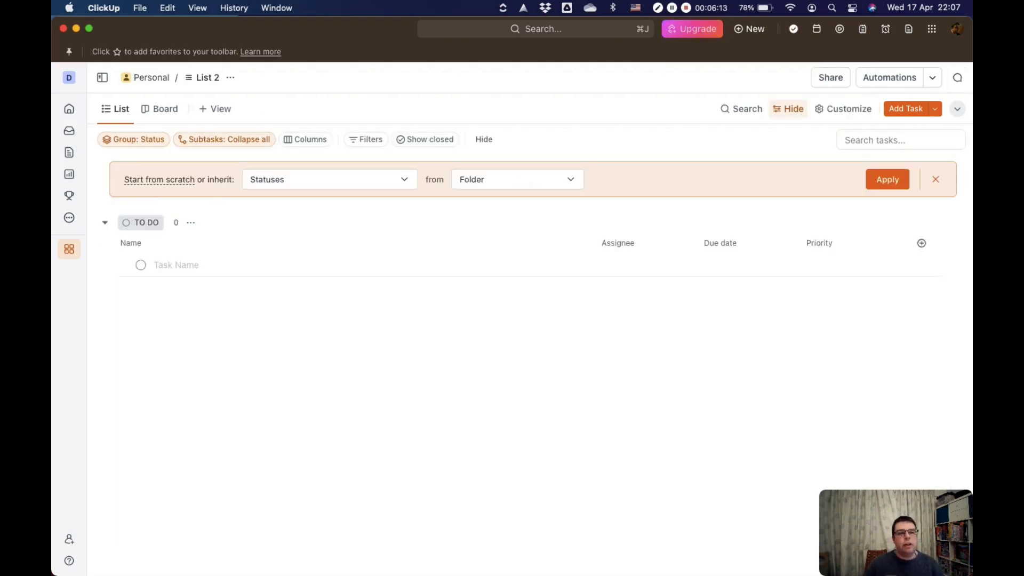
pyautogui.click(887, 179)
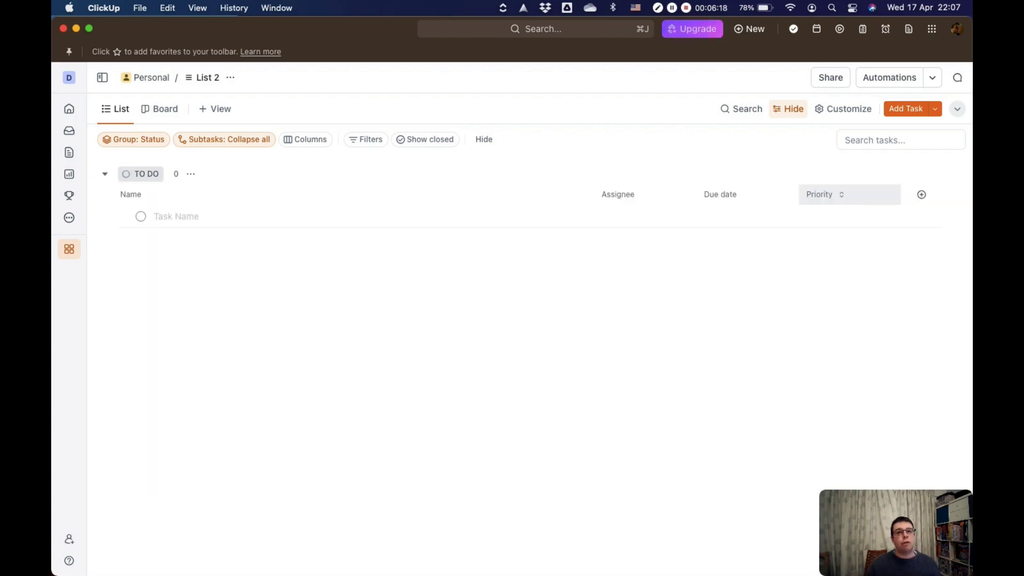